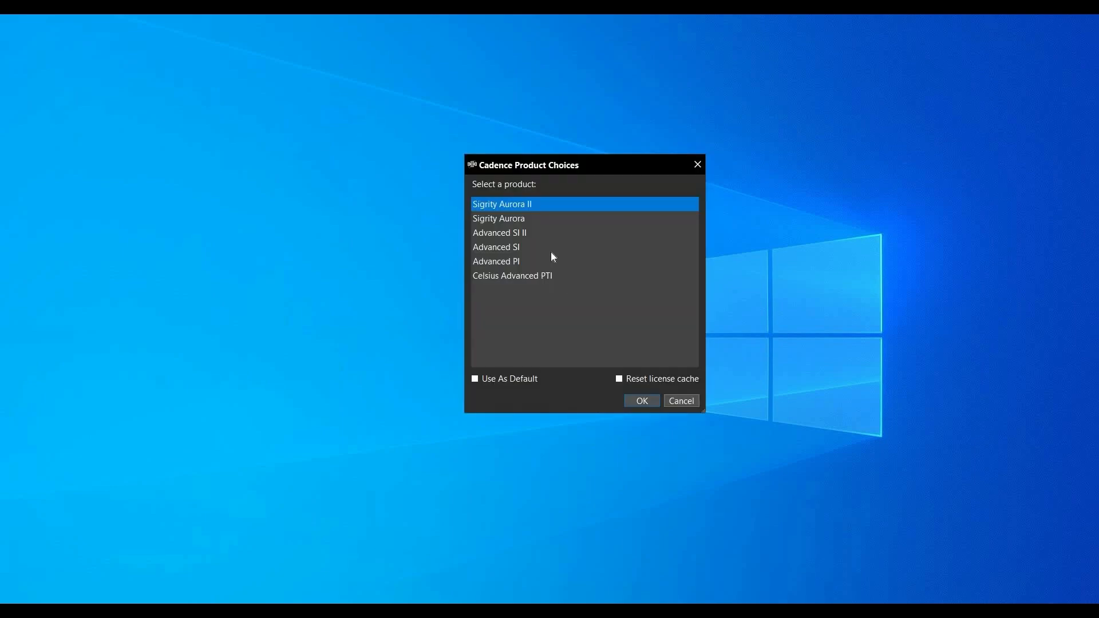
# Start Topology Workbench with the Advanced SI II product and maximize its window.
pyautogui.click(538, 234)
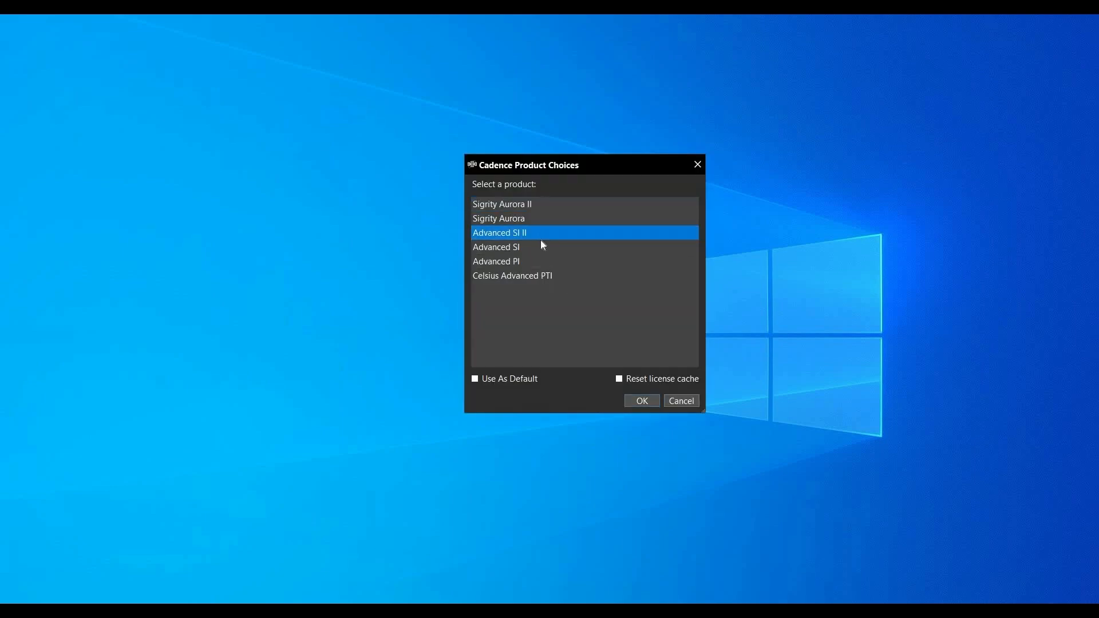
pyautogui.click(635, 402)
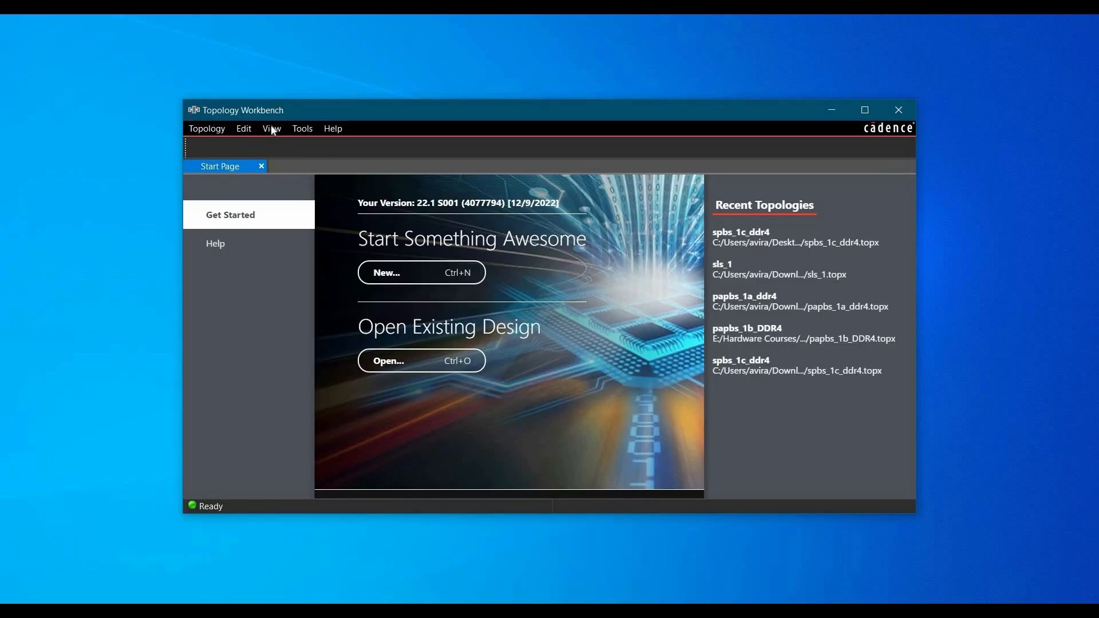
pyautogui.click(865, 110)
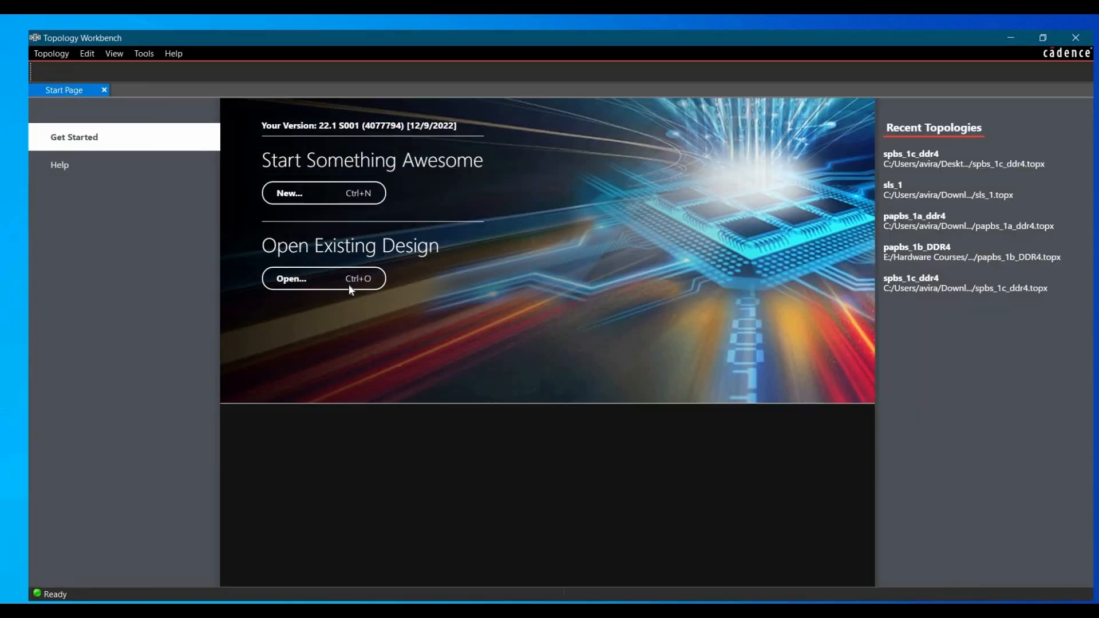
# Open the existing topology spbs_1c_ddr4.topx from the PAPBS folder.
pyautogui.click(329, 275)
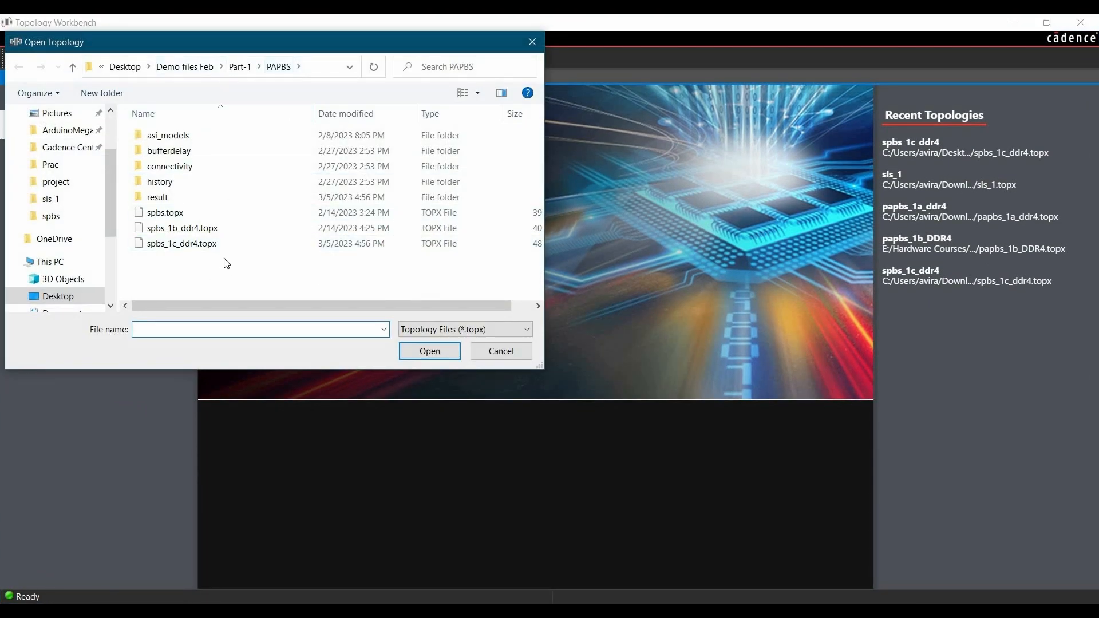
pyautogui.click(175, 248)
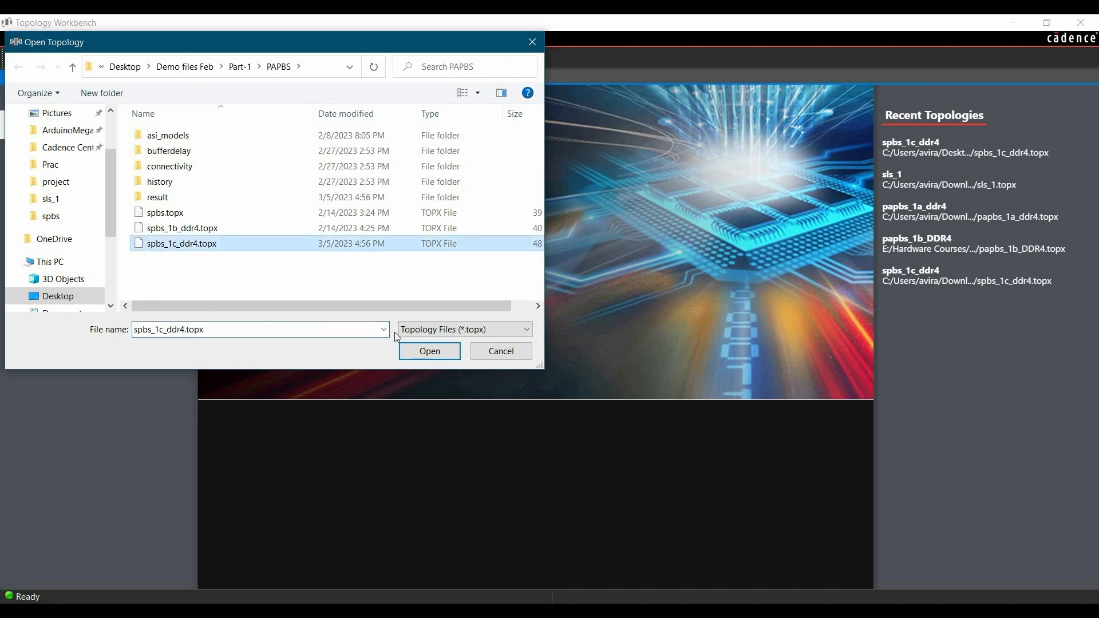
pyautogui.click(411, 351)
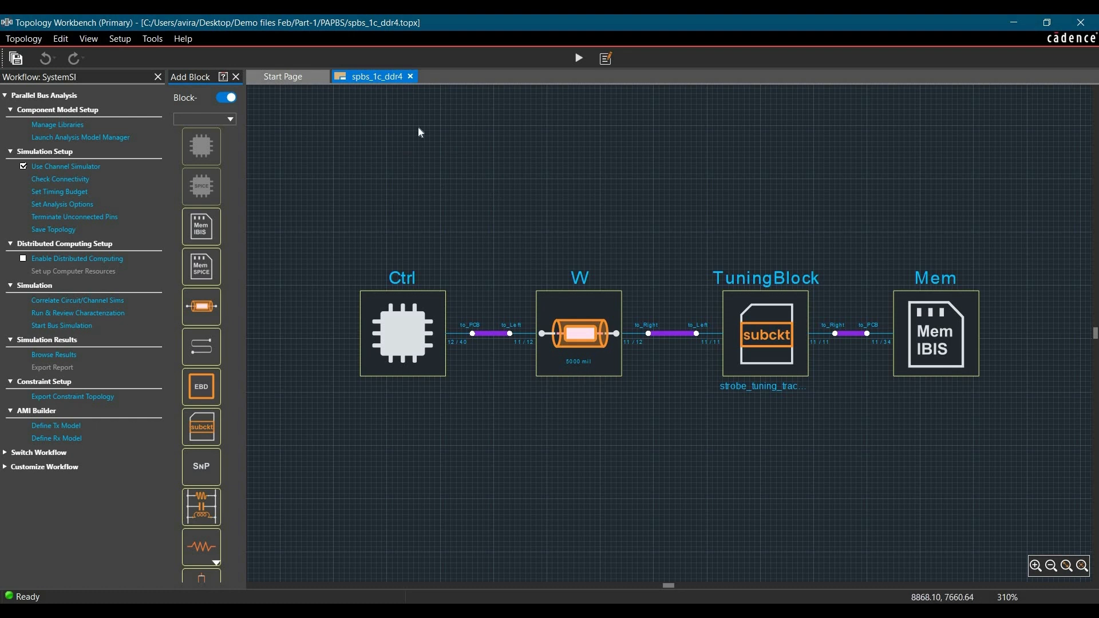
# Save a copy of the topology in the PAPBS folder as papbs_1a_ddr4.
pyautogui.click(23, 42)
pyautogui.click(58, 122)
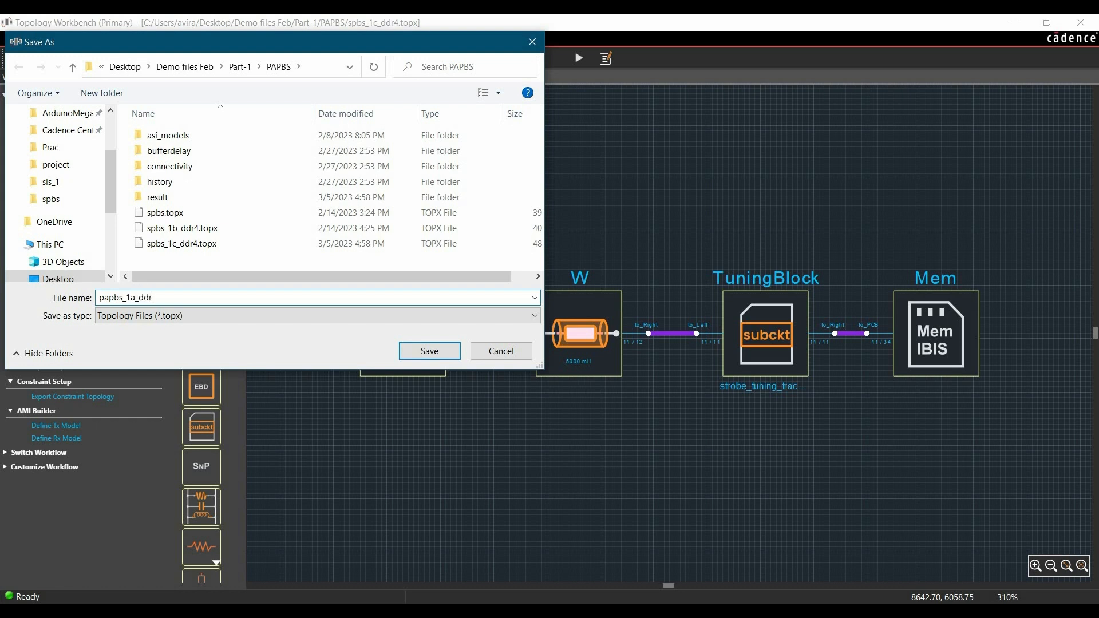
pyautogui.click(416, 354)
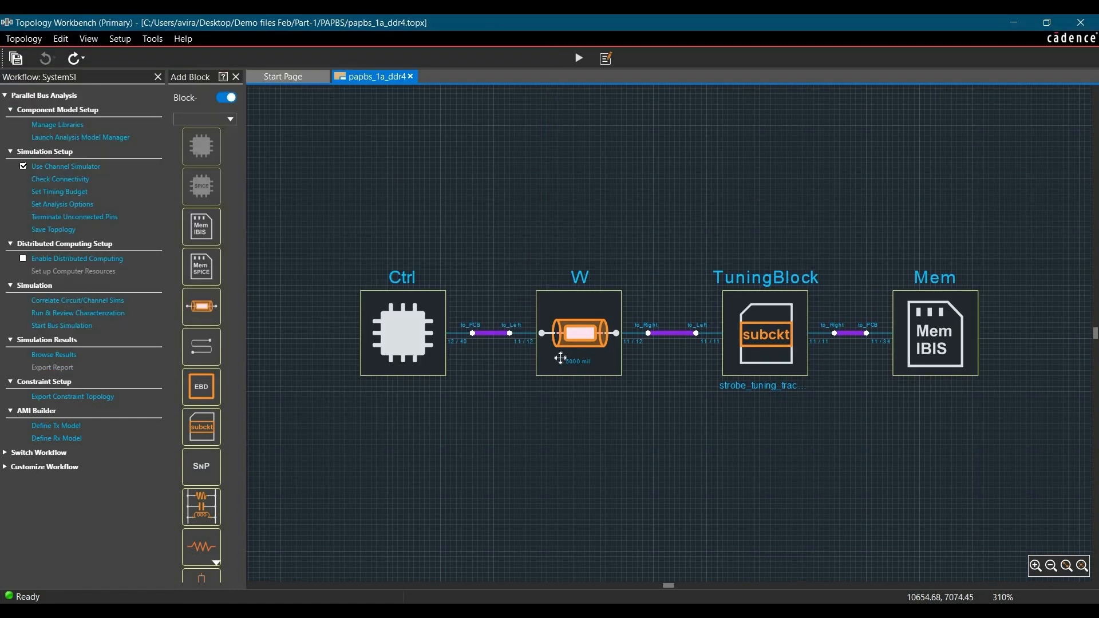
# Delete the W and TuningBlock blocks between the controller and the memory.
pyautogui.click(750, 318)
pyautogui.keyDown('ctrl'); pyautogui.click(567, 346); pyautogui.keyUp('ctrl')
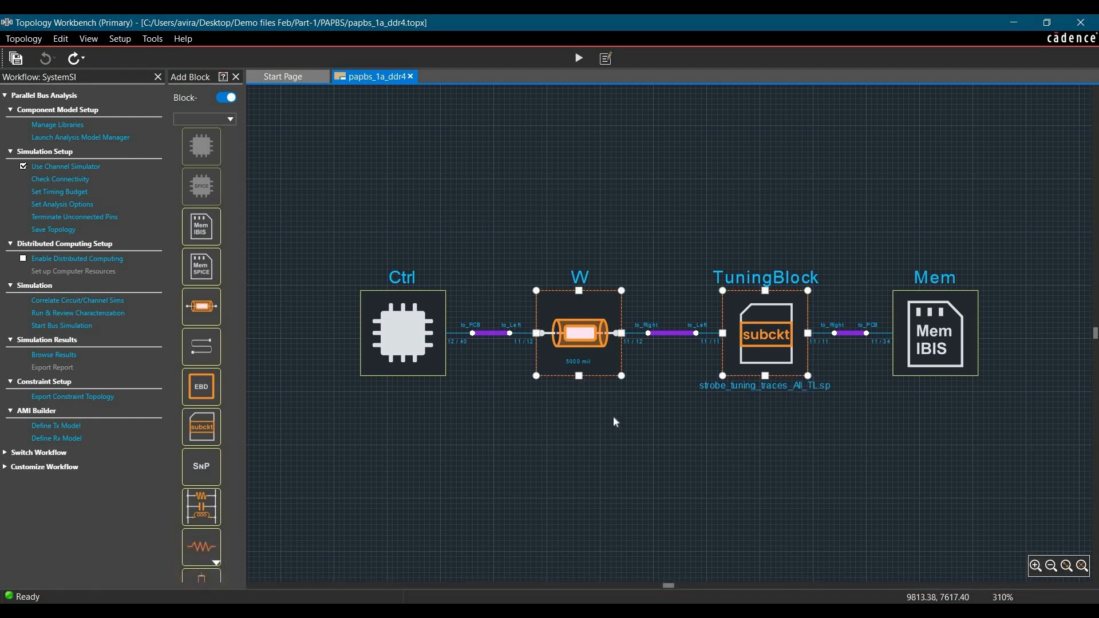
pyautogui.press('Delete')
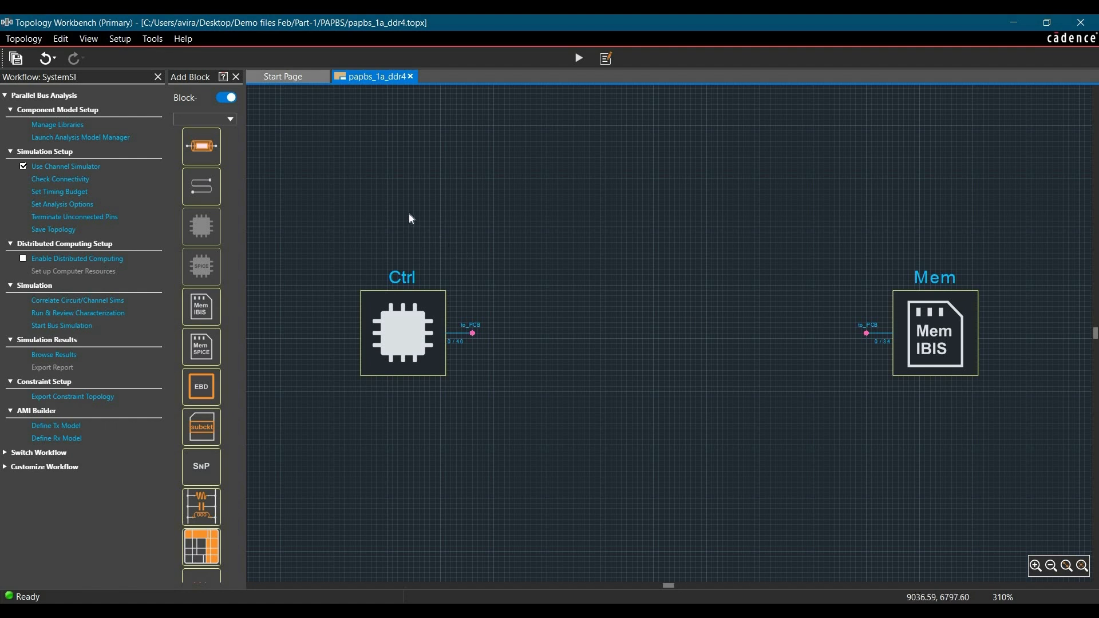
# Filter the available blocks to interconnects and place a subckt block midway between Ctrl and Mem.
pyautogui.click(231, 119)
pyautogui.click(195, 165)
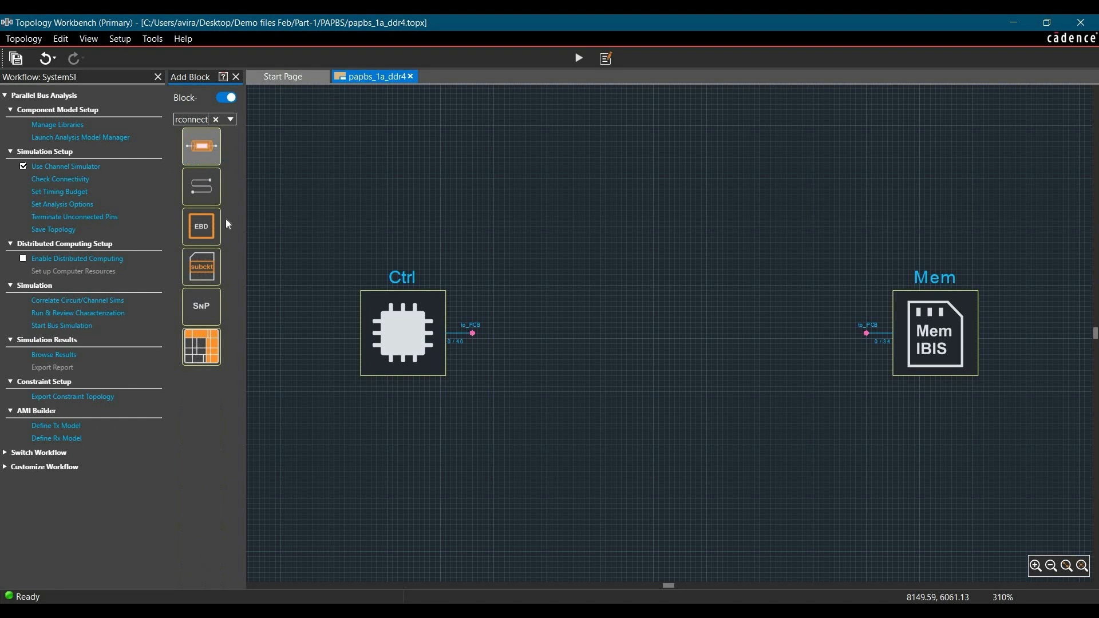
pyautogui.click(200, 277)
pyautogui.click(676, 339)
pyautogui.moveTo(673, 330); pyautogui.dragTo(666, 336)
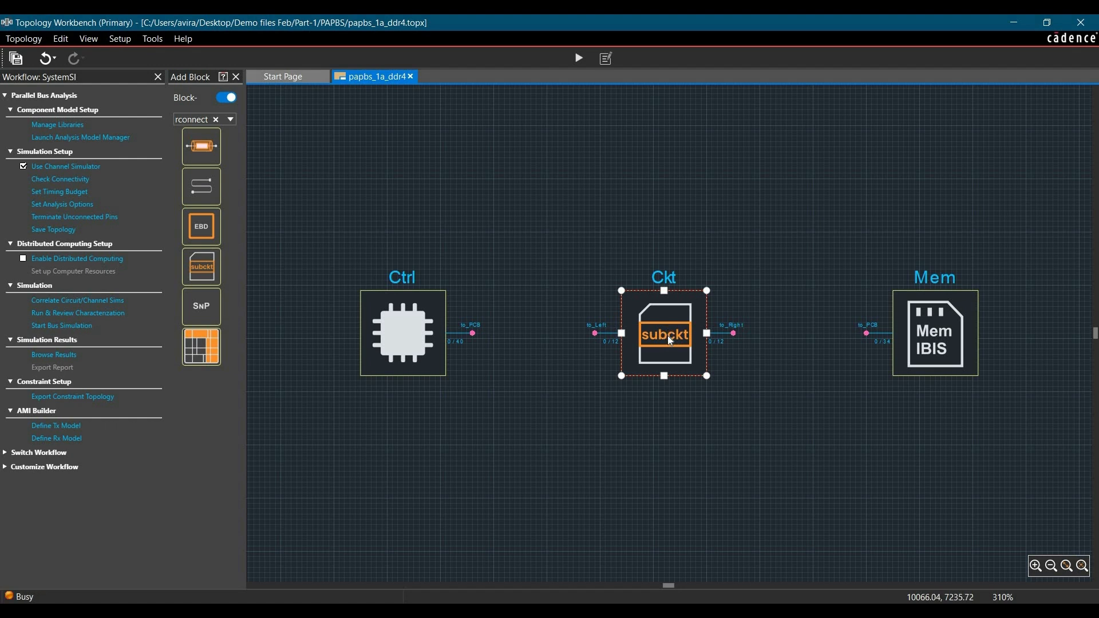
# Set the Ckt block's circuit file to Viper_Trng_PCB_DDR4_decaps__2Mems_5GHz.ckt from the Part-1 folder.
pyautogui.doubleClick(667, 336)
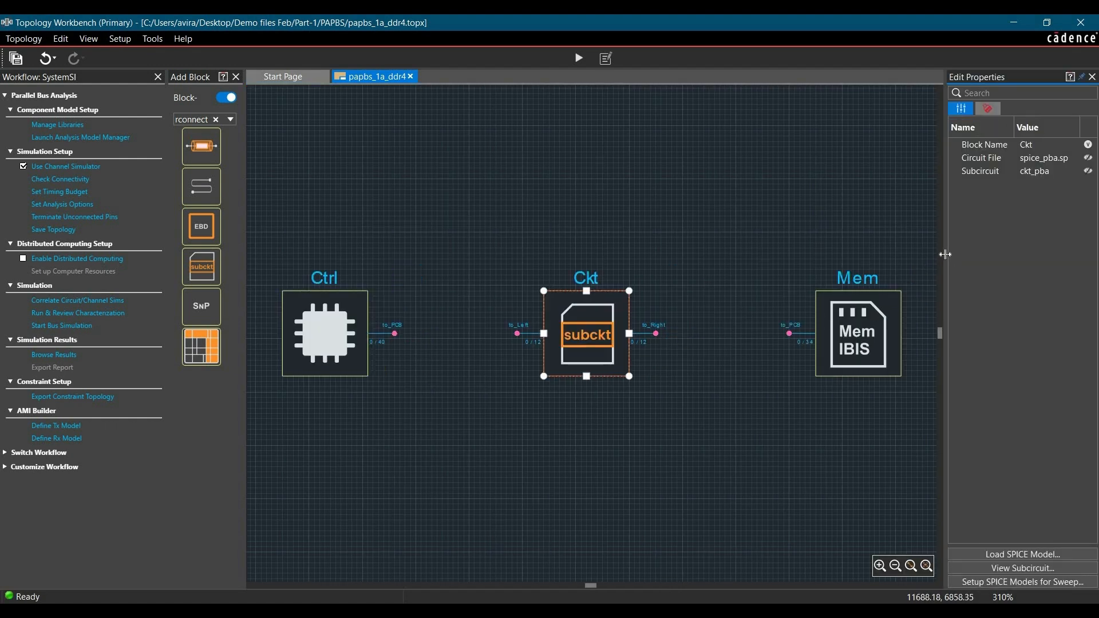
pyautogui.moveTo(907, 254); pyautogui.dragTo(881, 258)
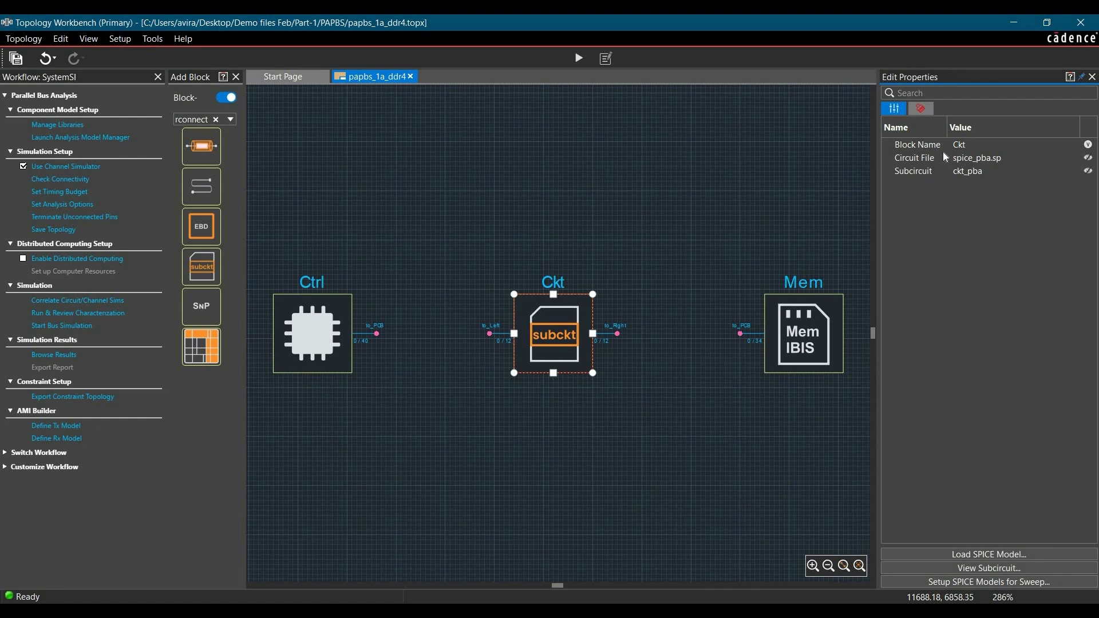
pyautogui.click(970, 163)
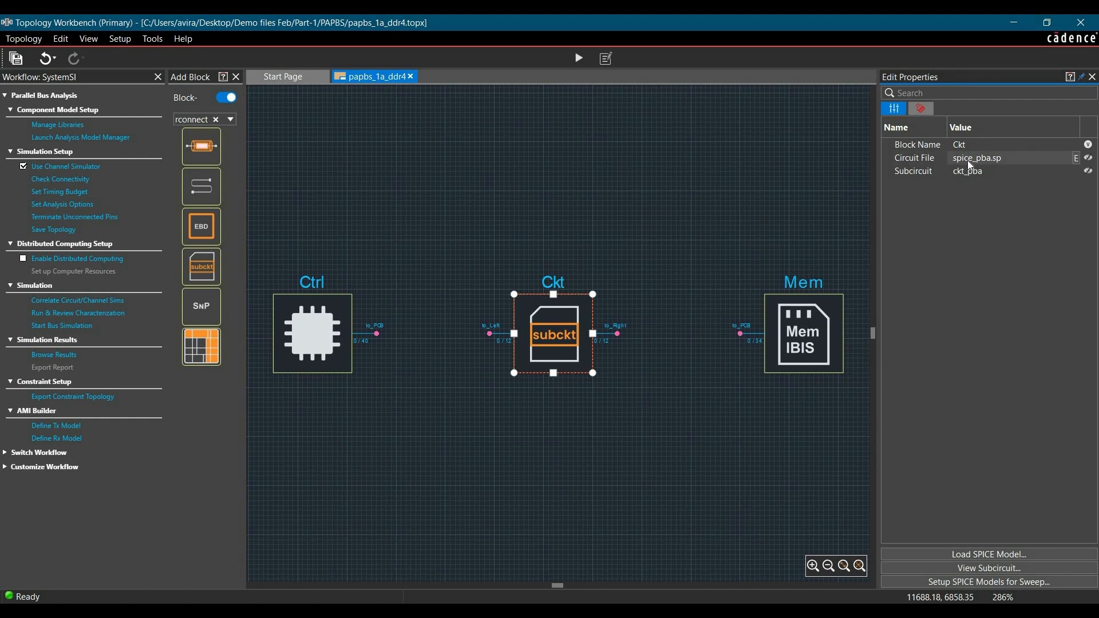
pyautogui.click(1076, 160)
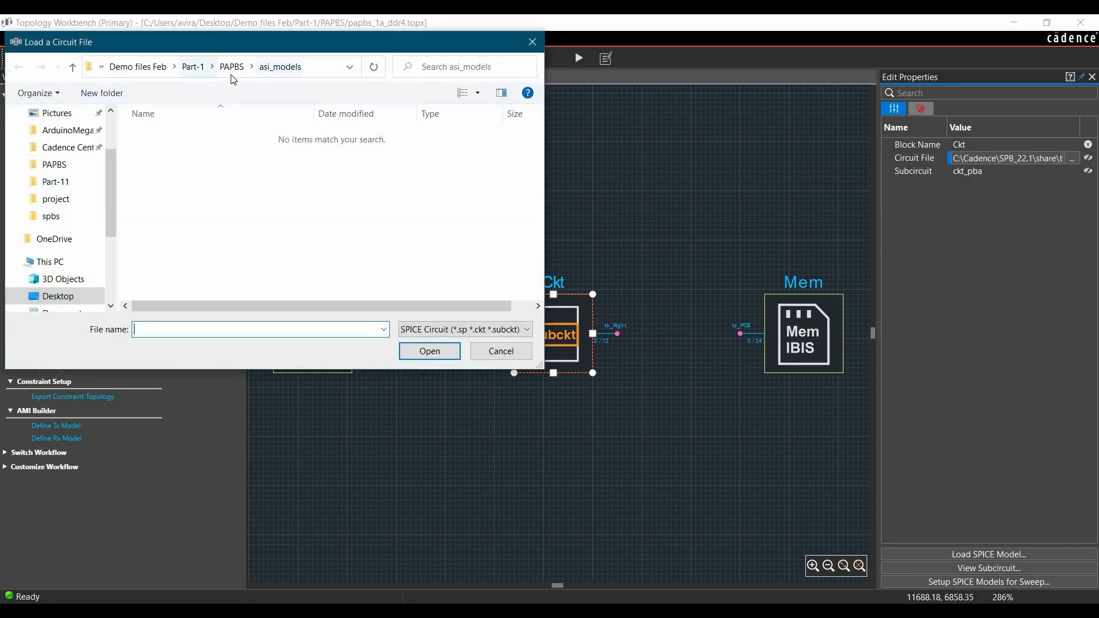
pyautogui.click(233, 72)
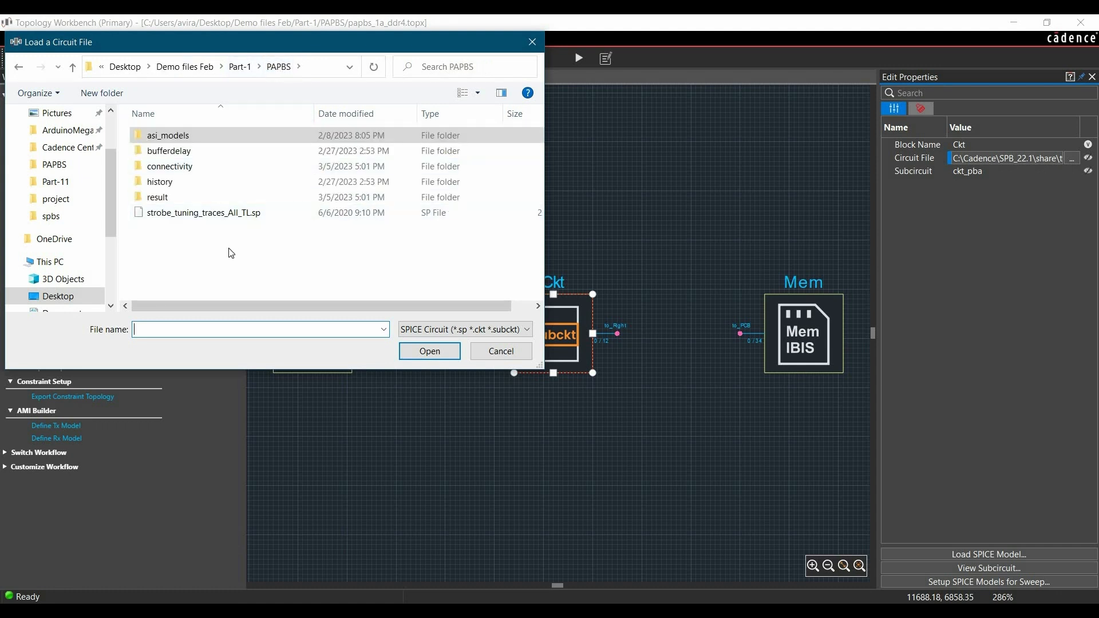
pyautogui.click(240, 68)
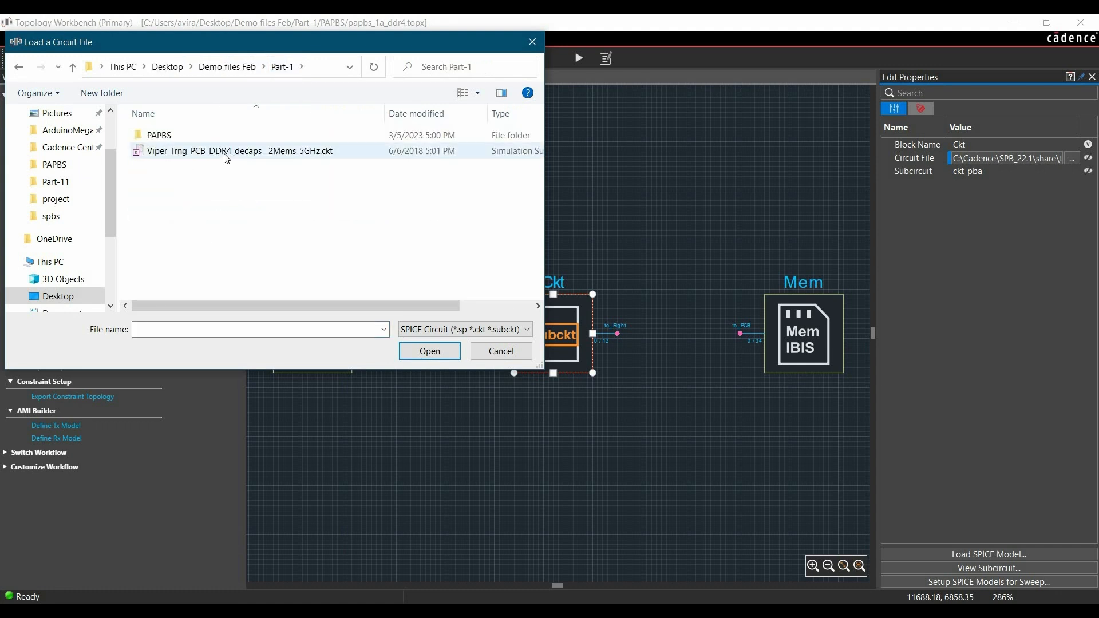
pyautogui.click(287, 152)
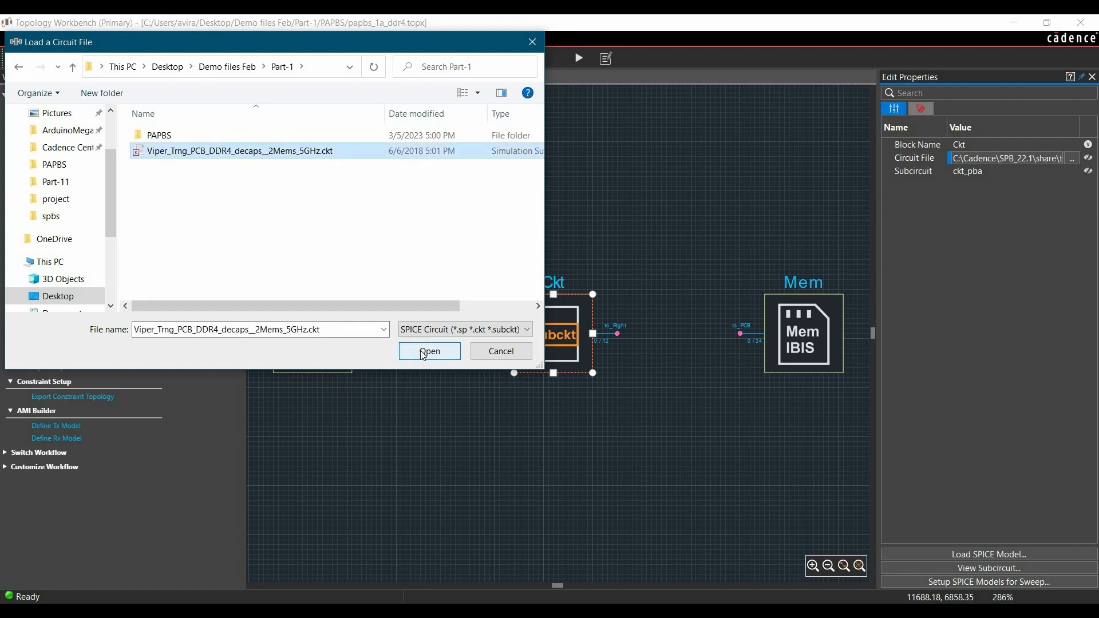
pyautogui.click(430, 351)
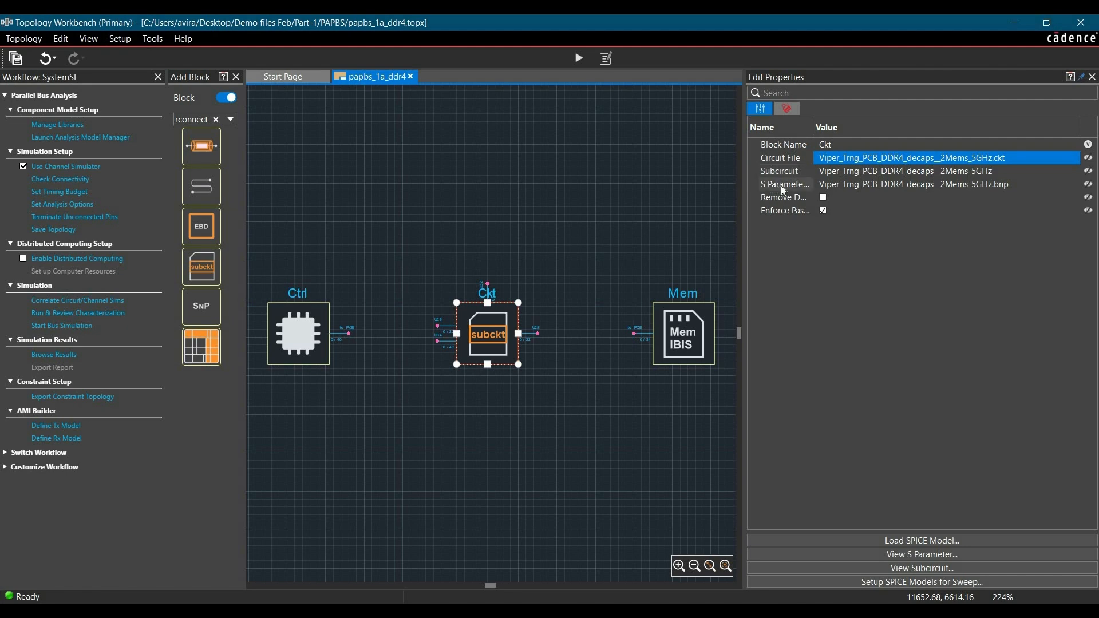
pyautogui.moveTo(746, 207); pyautogui.dragTo(880, 211)
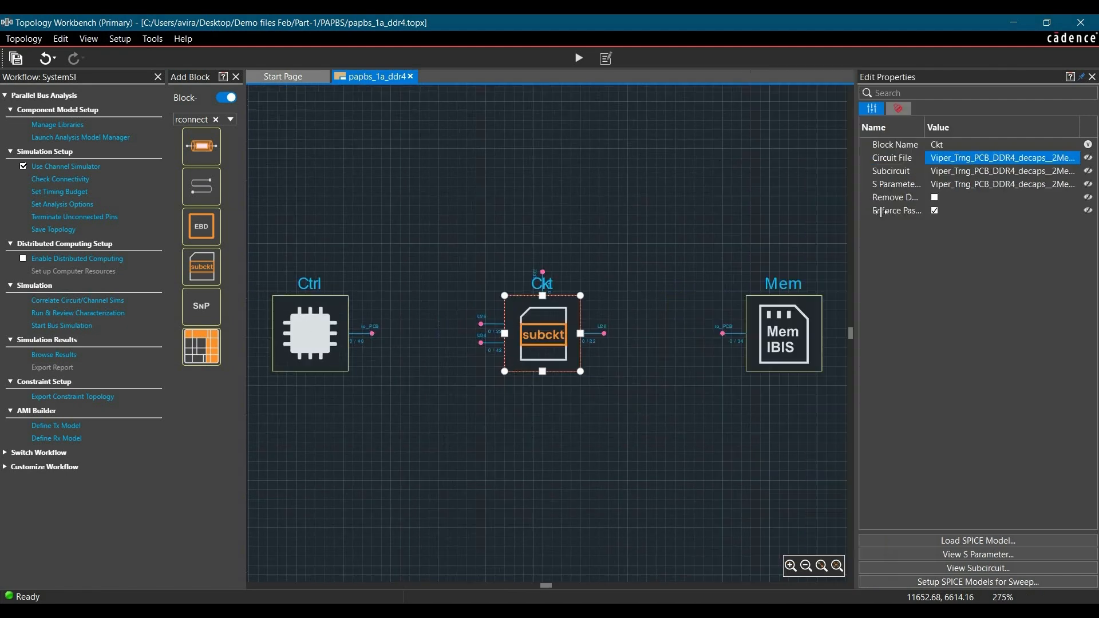
# Rearrange the Ckt block's pins, moving U32 to its lower side and U26 to the side facing Mem.
pyautogui.scroll(2, 572, 396)
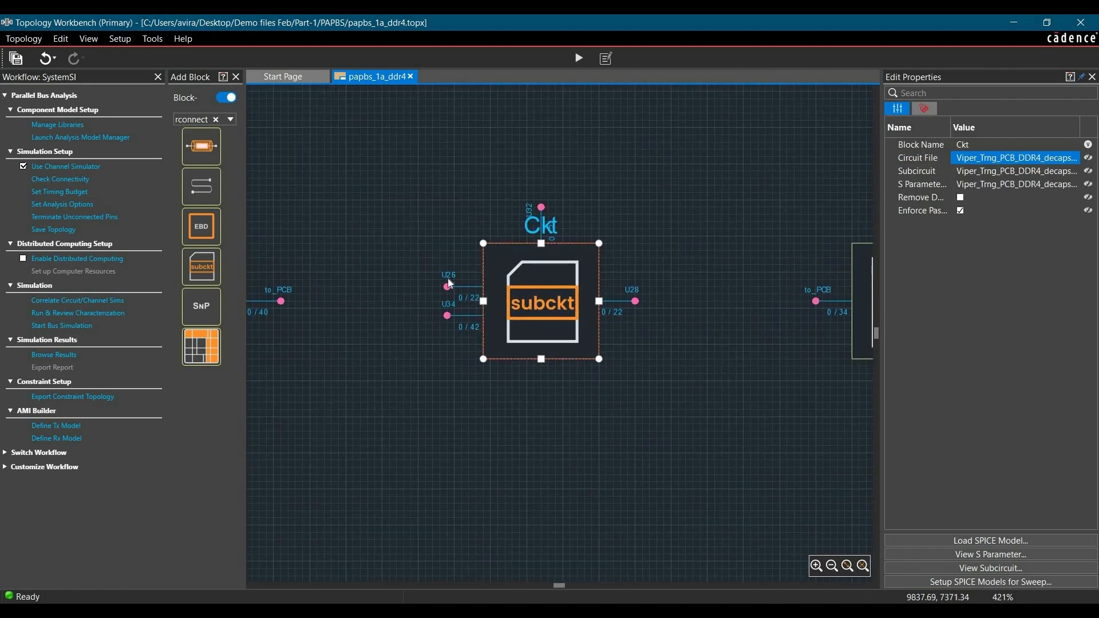
pyautogui.scroll(2, 453, 289)
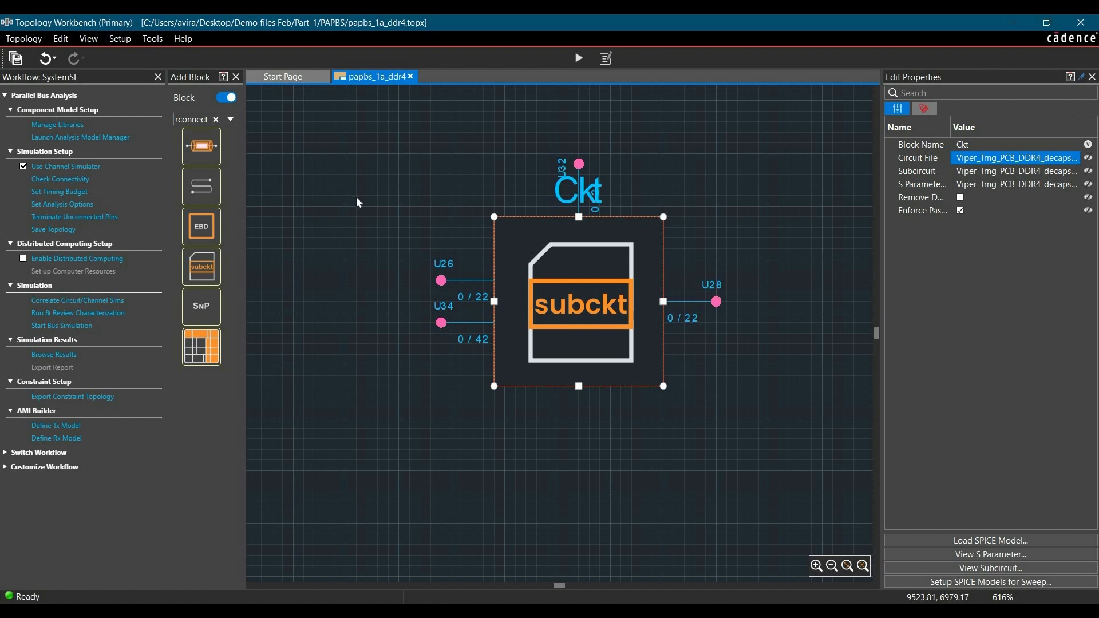
pyautogui.scroll(-1, 357, 199)
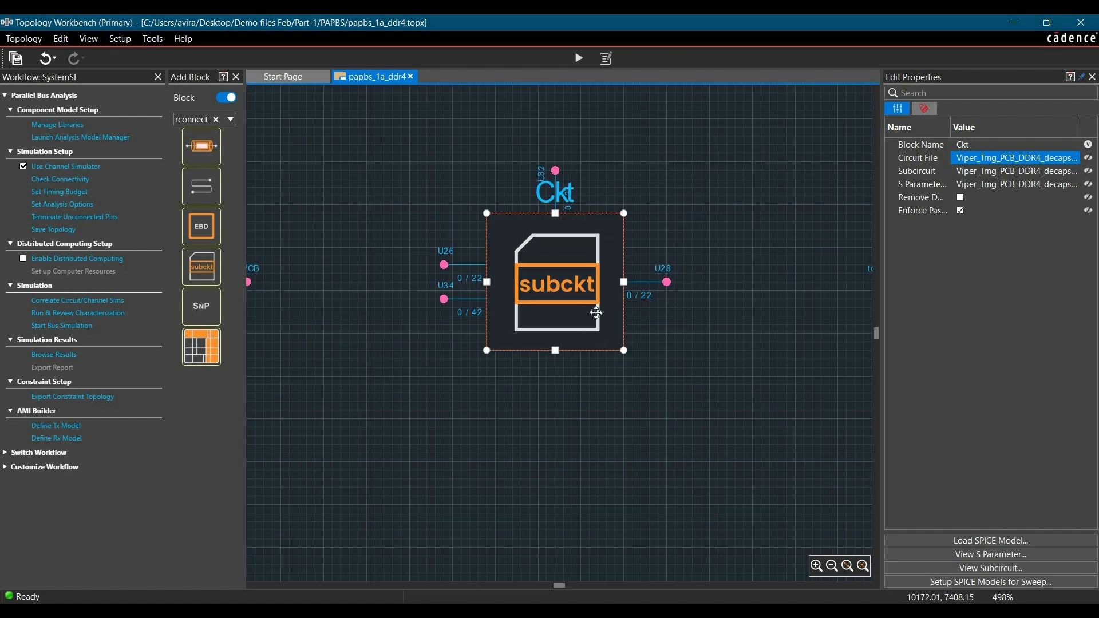
pyautogui.moveTo(555, 172); pyautogui.dragTo(555, 380)
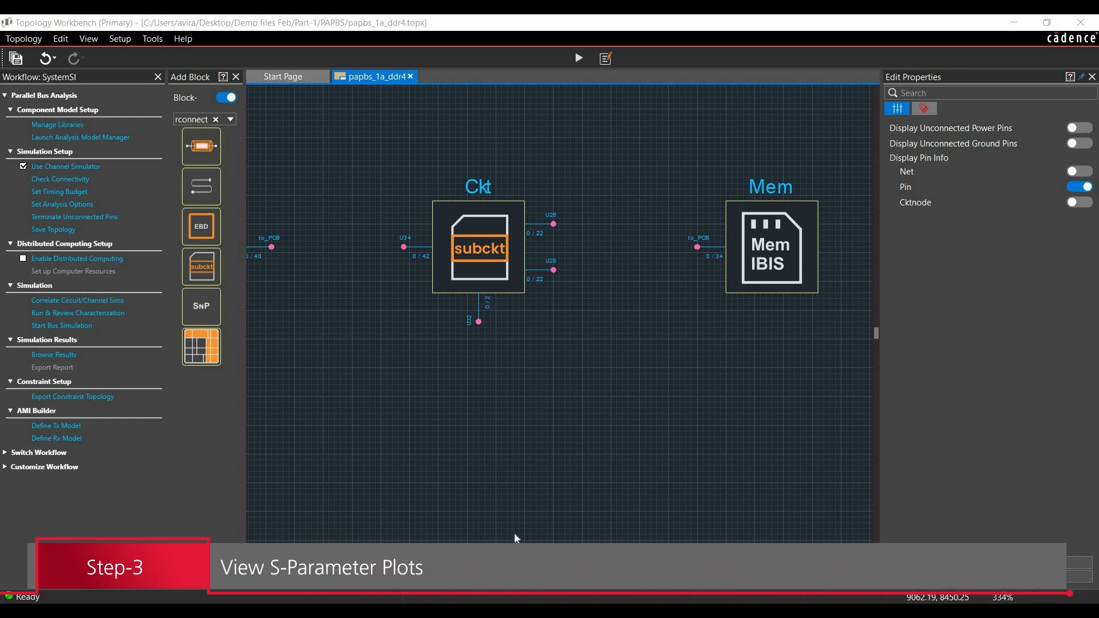
# View the Ckt block's S-parameter plots in a maximized viewer and look over the plot display options.
pyautogui.click(847, 567)
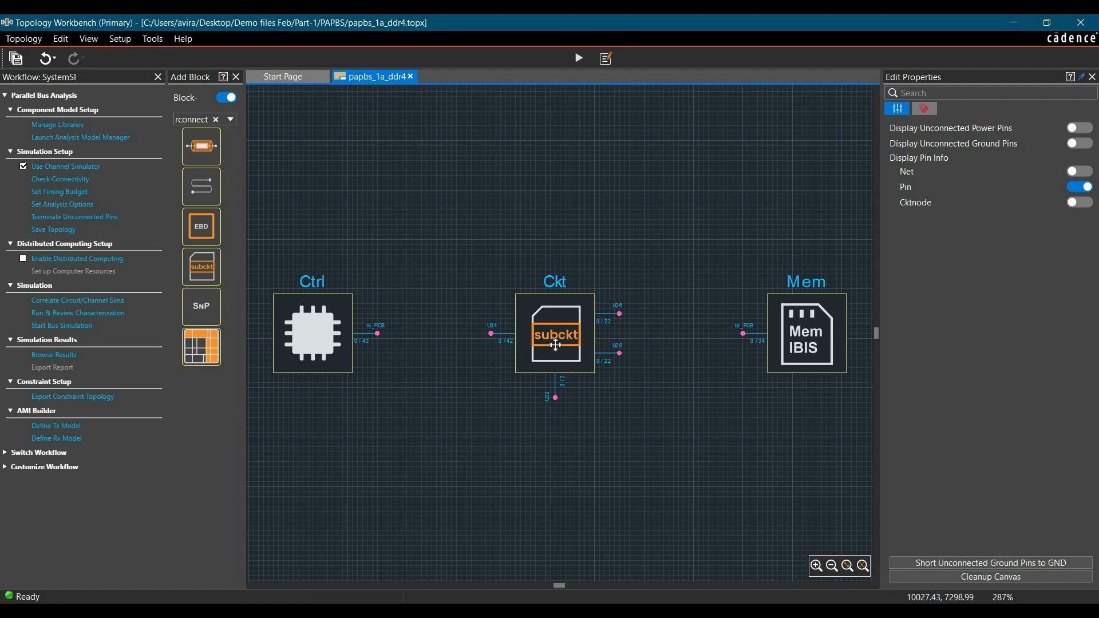
pyautogui.click(555, 345)
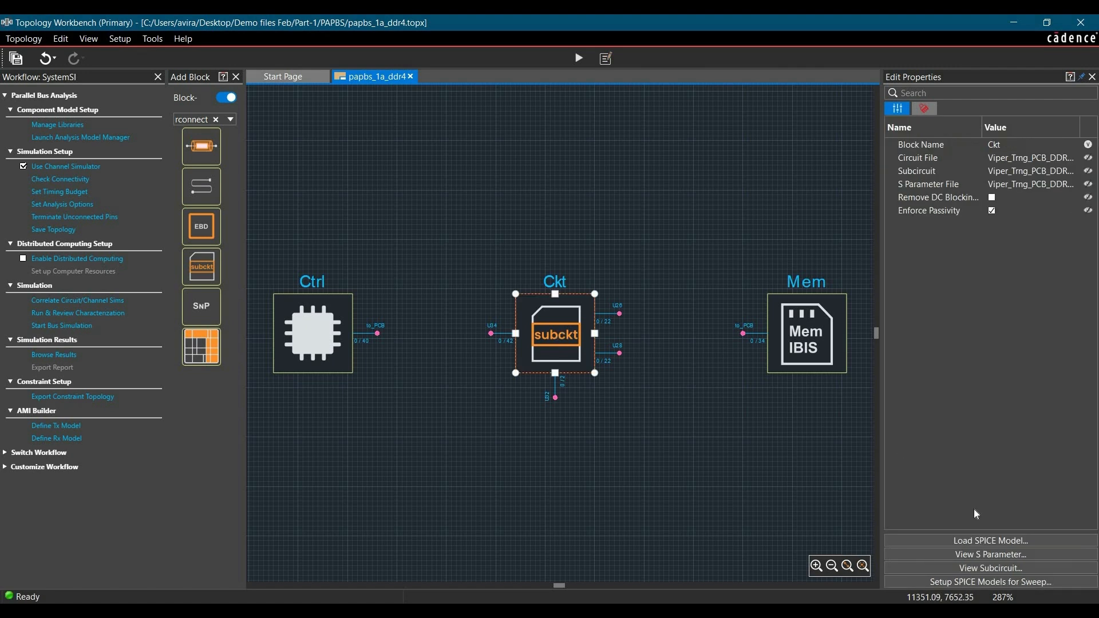
pyautogui.click(1000, 556)
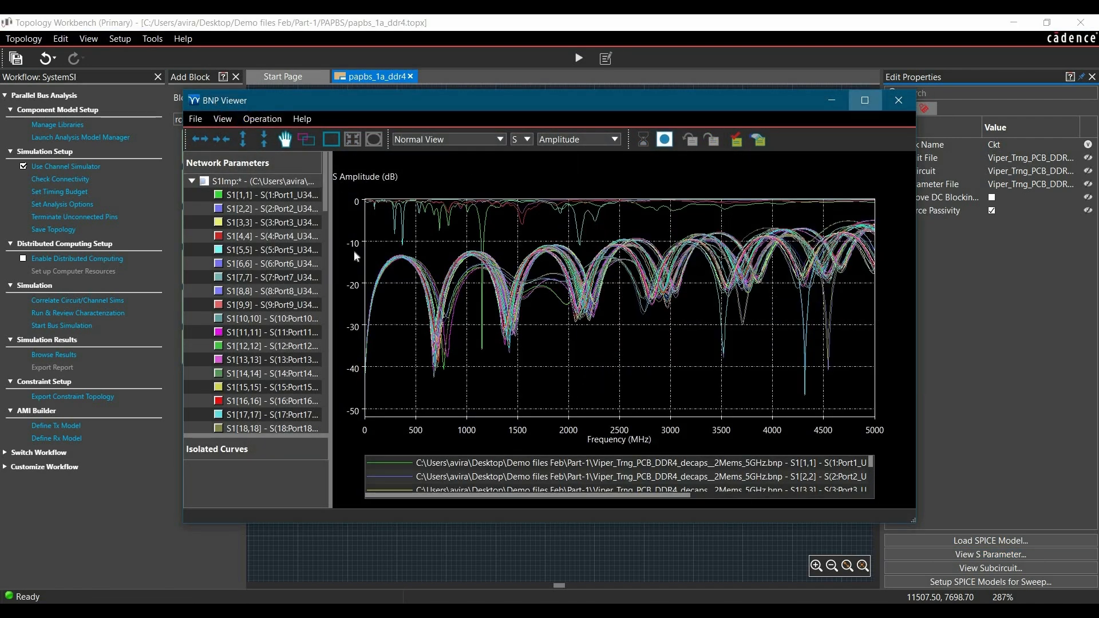
pyautogui.click(865, 101)
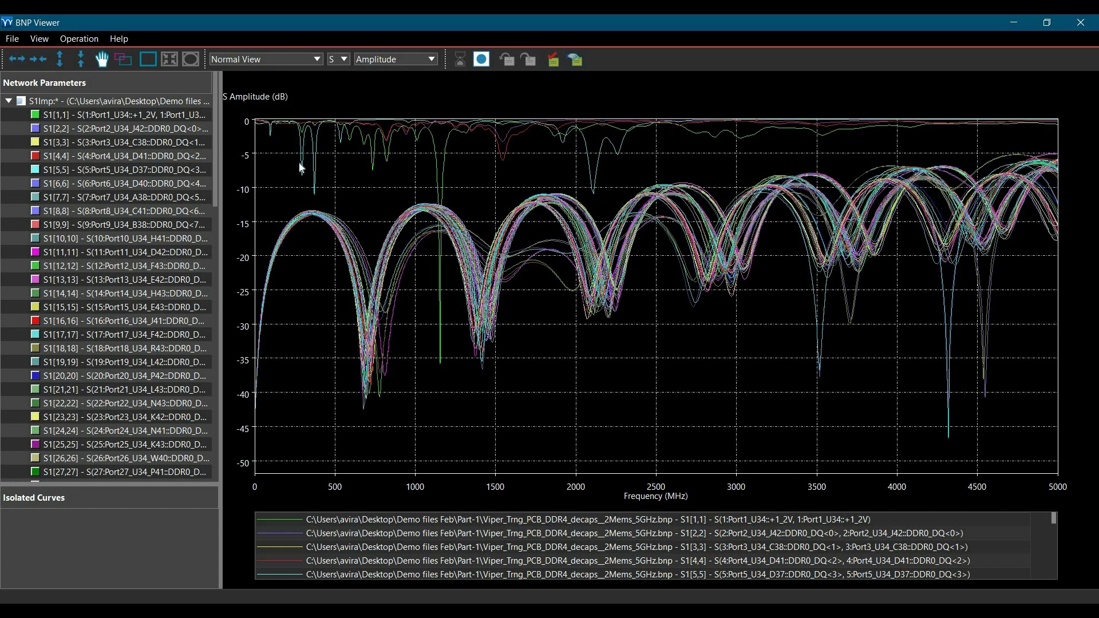
pyautogui.rightClick(364, 197)
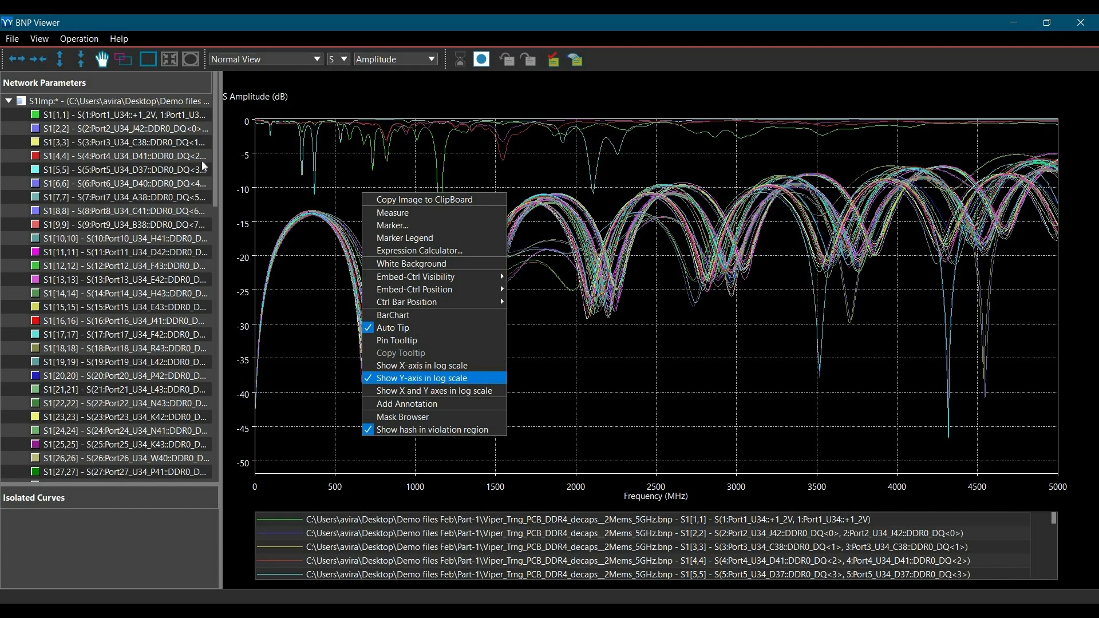
pyautogui.click(443, 161)
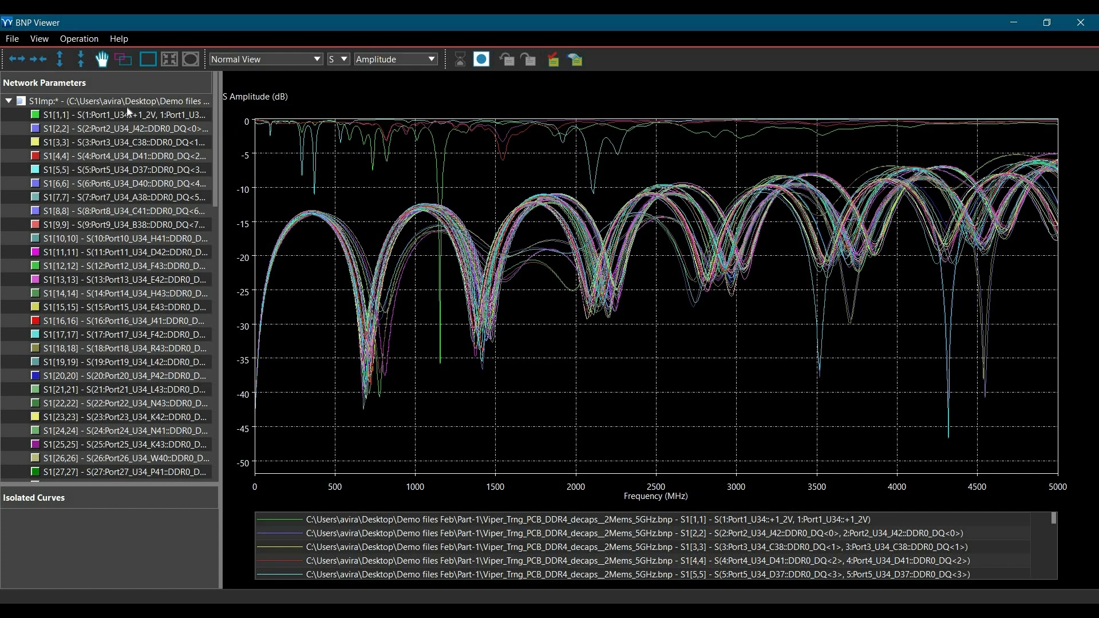
# Apply a channel filter to the S-parameter network that keeps only the +1_2V channel out of all channels.
pyautogui.rightClick(45, 102)
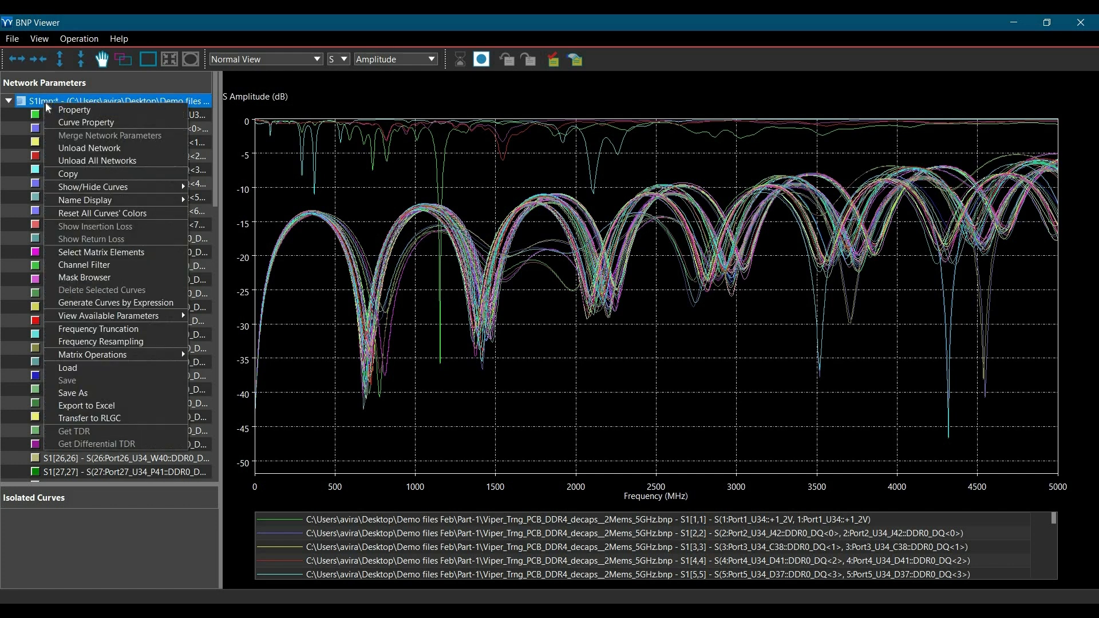
pyautogui.click(105, 266)
pyautogui.moveTo(412, 180); pyautogui.dragTo(384, 152)
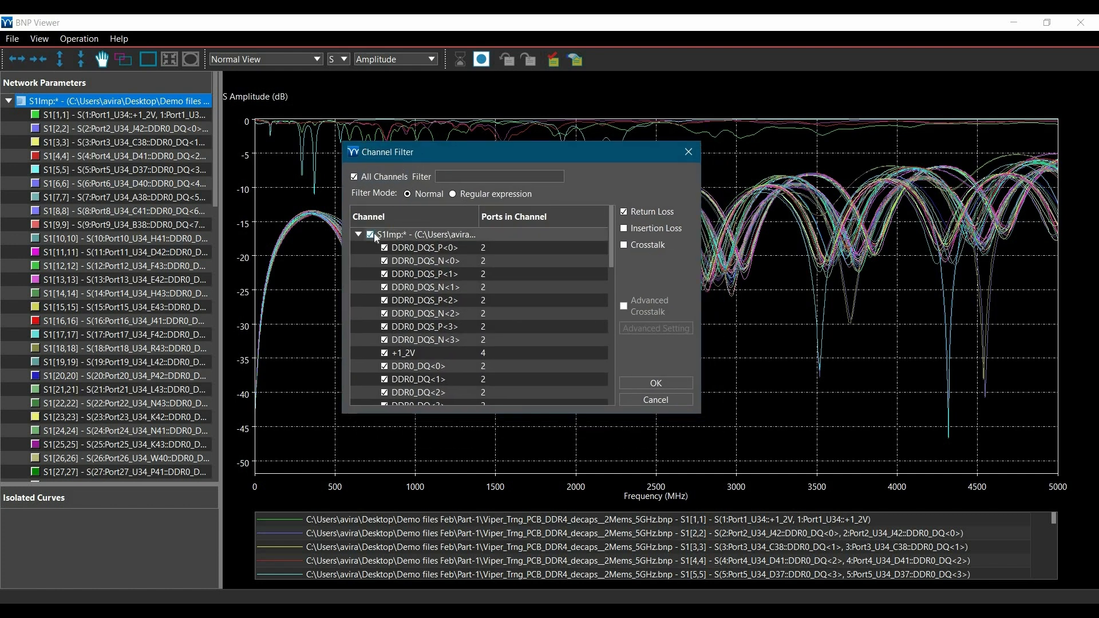
pyautogui.click(353, 177)
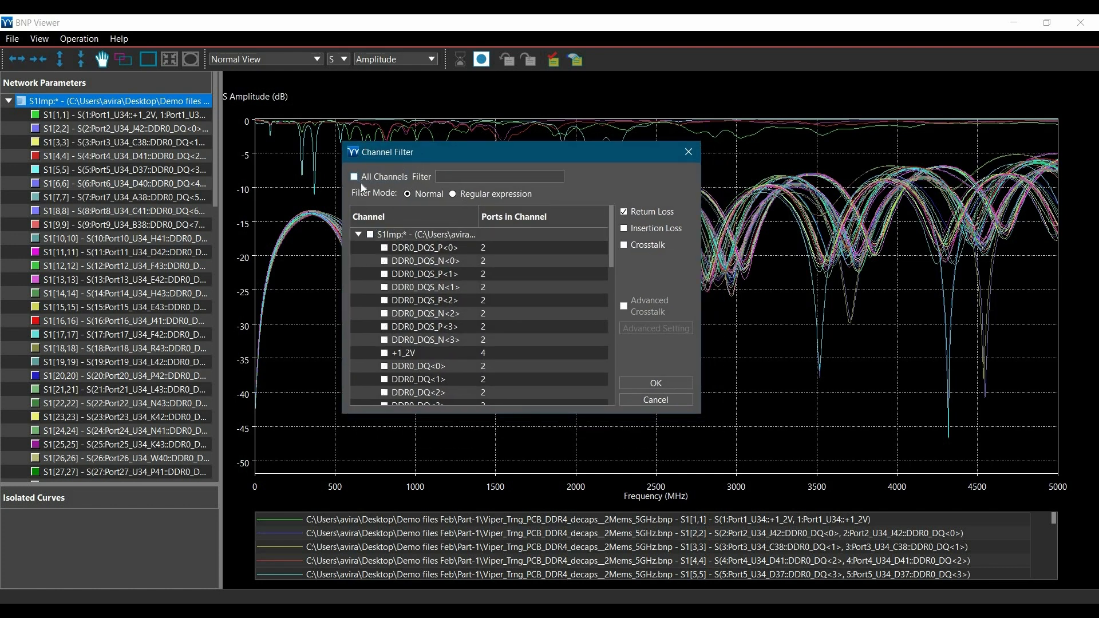
pyautogui.click(384, 354)
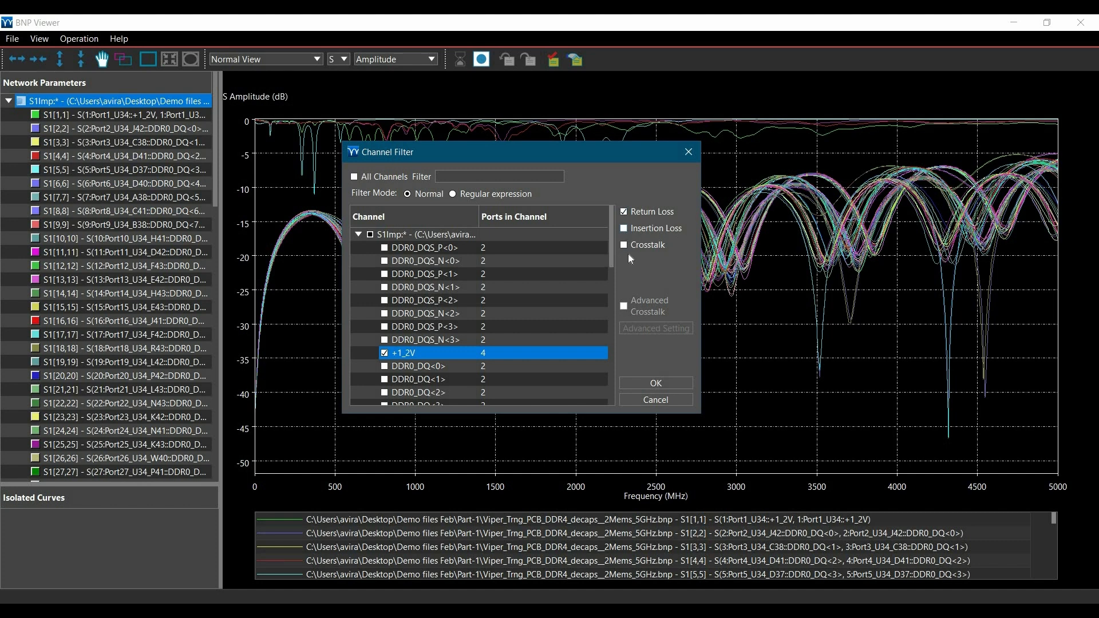
pyautogui.click(649, 383)
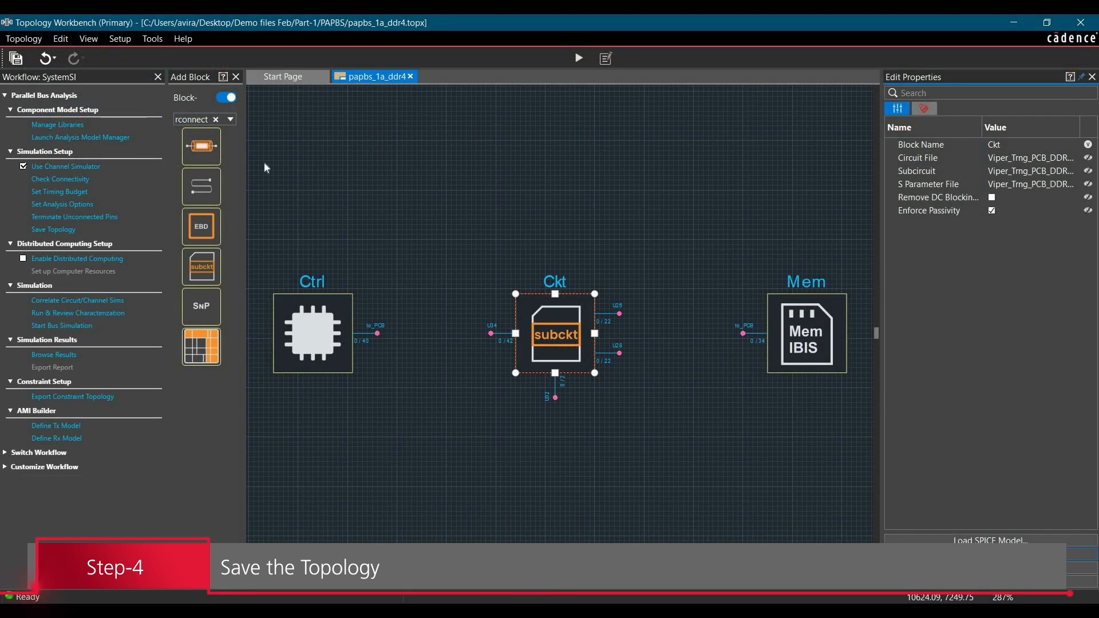
# Deselect the Ckt block and save the papbs_1a_ddr4 topology.
pyautogui.click(491, 263)
pyautogui.click(23, 38)
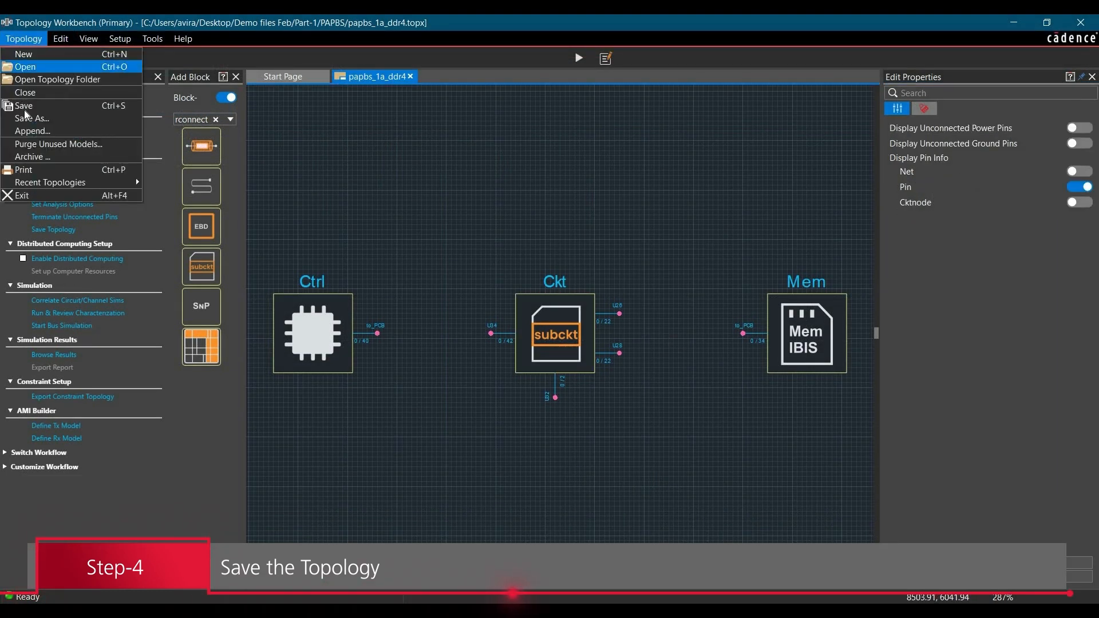
pyautogui.click(26, 110)
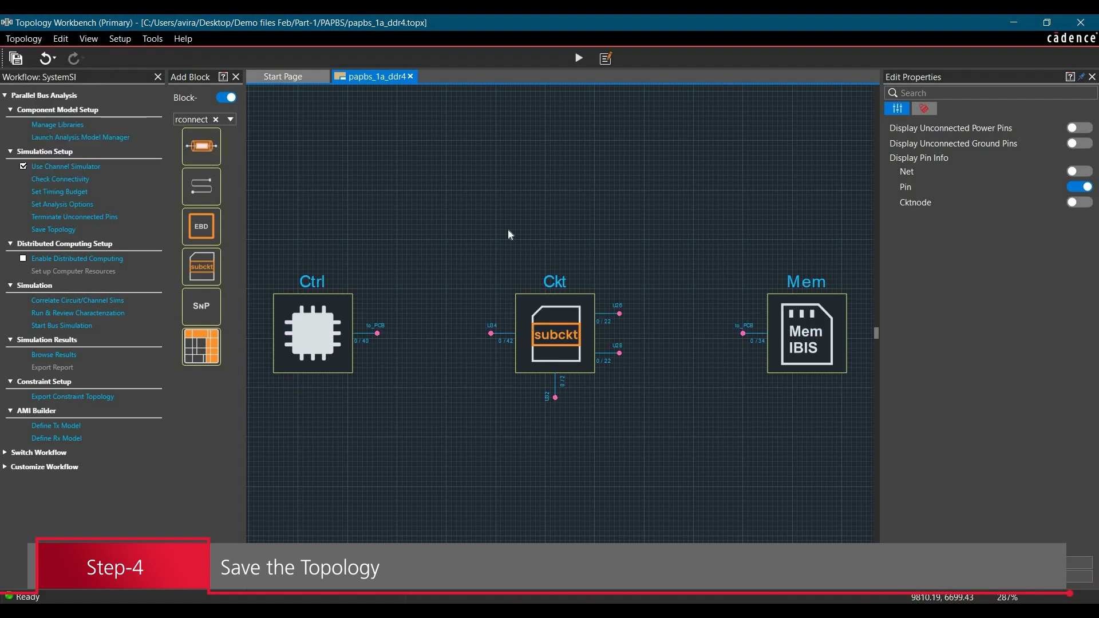